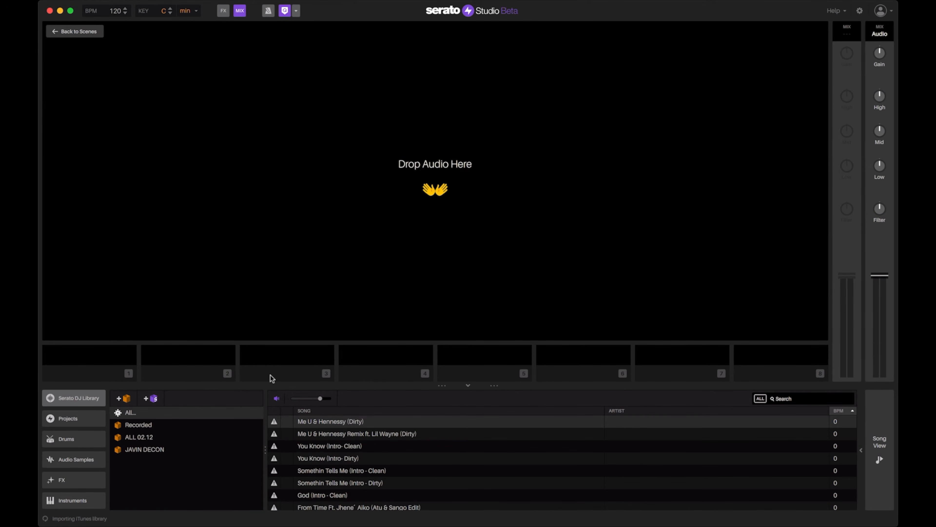
- Look through the DJ library's song list and the computer's file locations available for loading audio
scroll(372, 447, down, 5)
scroll(372, 447, down, 5)
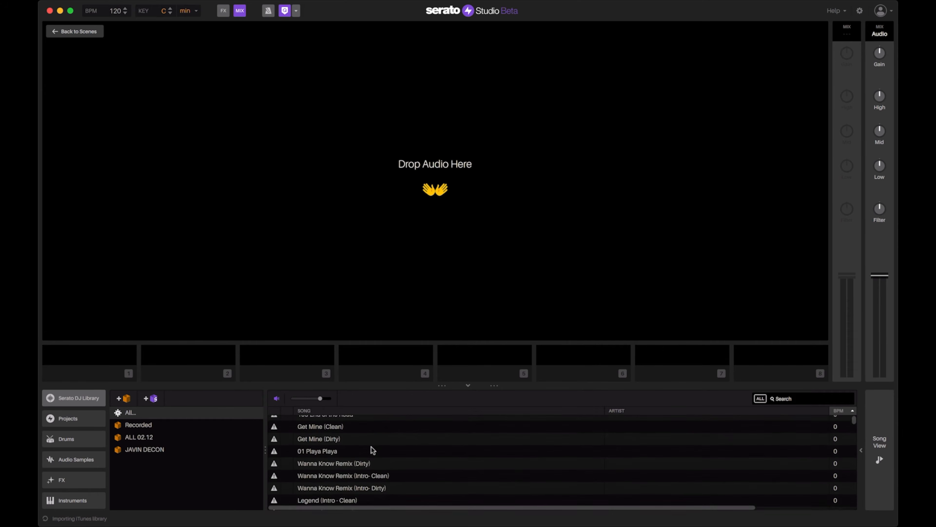
scroll(371, 447, up, 10)
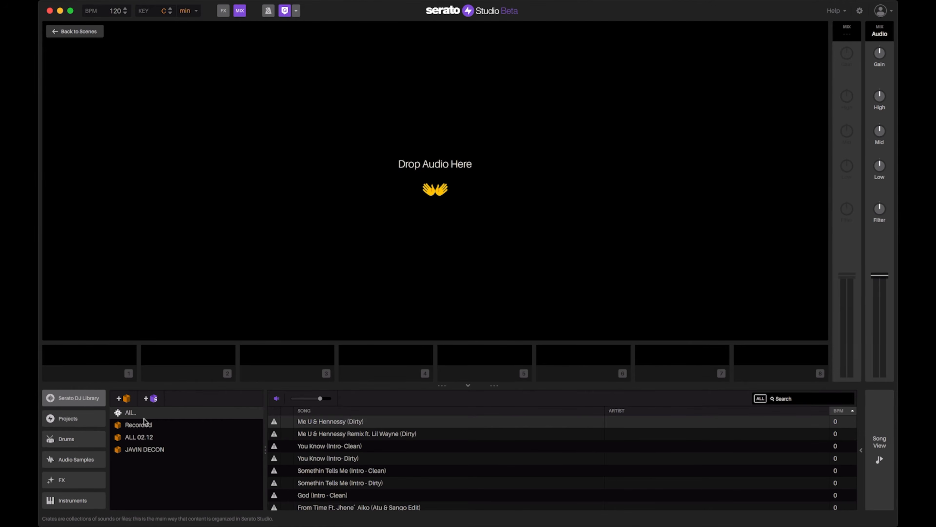
scroll(73, 461, down, 3)
click(67, 502)
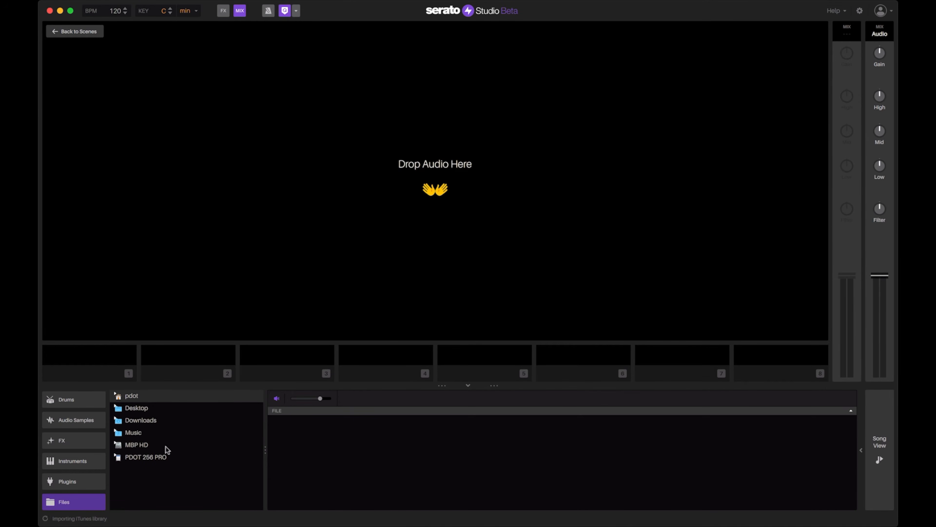
scroll(70, 443, up, 3)
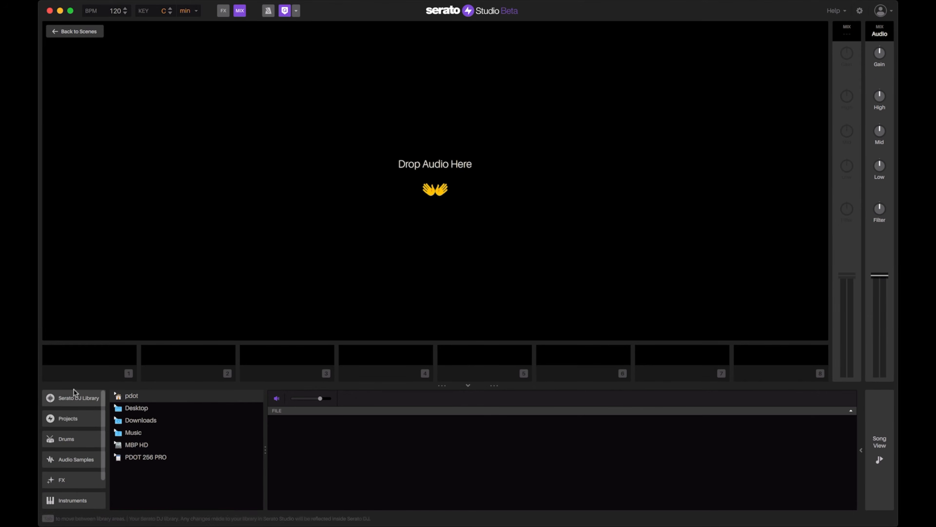
click(73, 397)
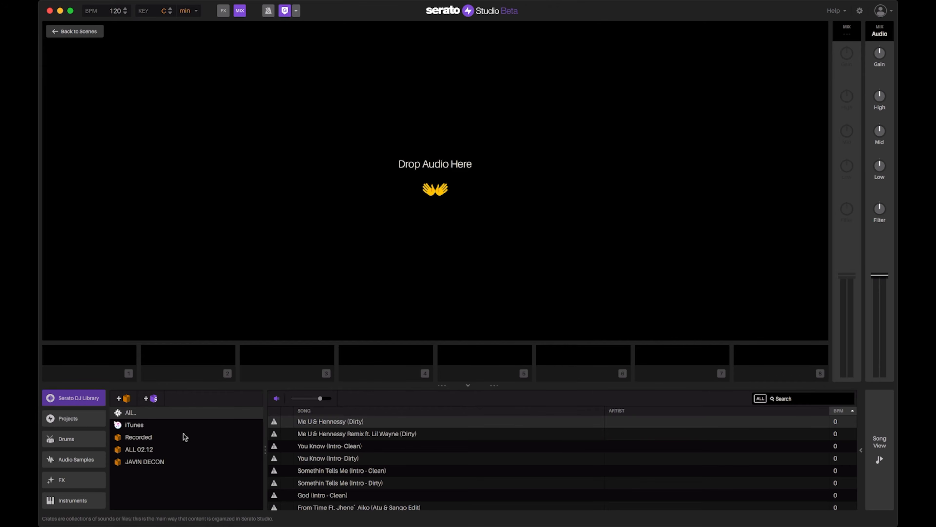
- Search the iTunes library for "boneless" and load Boneless (Short Edit) as the project's audio
click(138, 427)
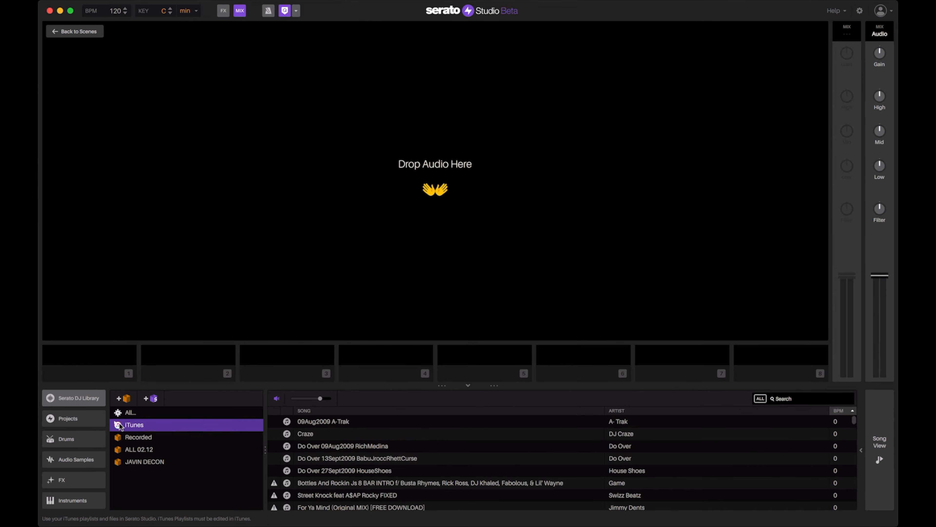
click(830, 401)
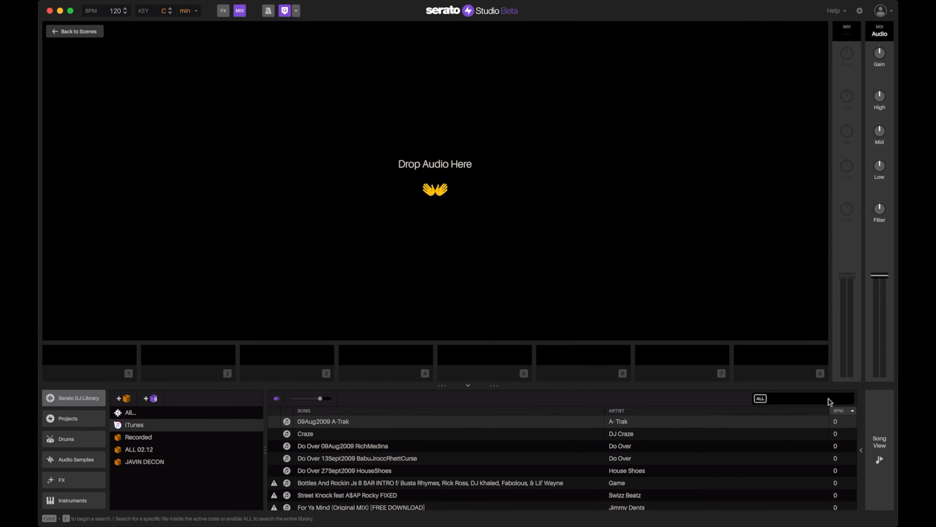
text(boneless)
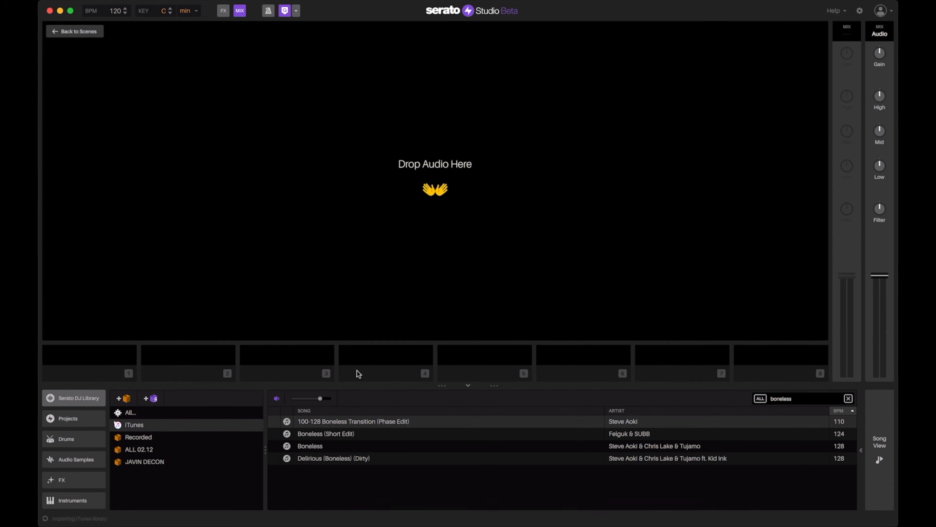
drag(335, 435, 393, 187)
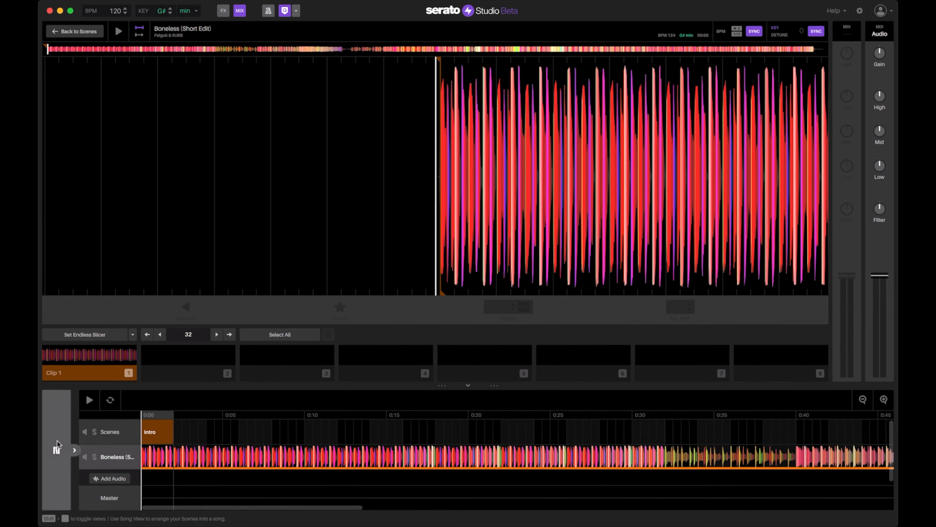
- Set the project tempo to 124 BPM to match the loaded song, and return to the song timeline
click(56, 448)
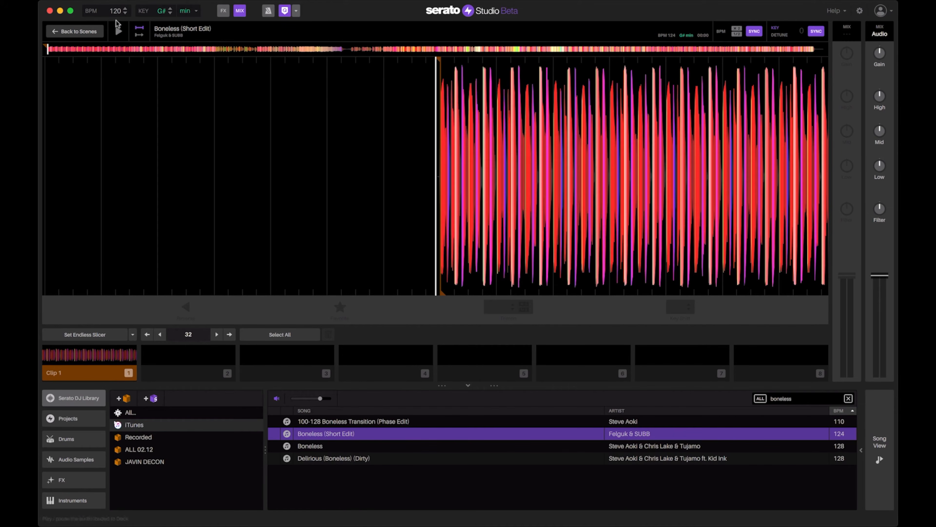
click(116, 10)
text(12)
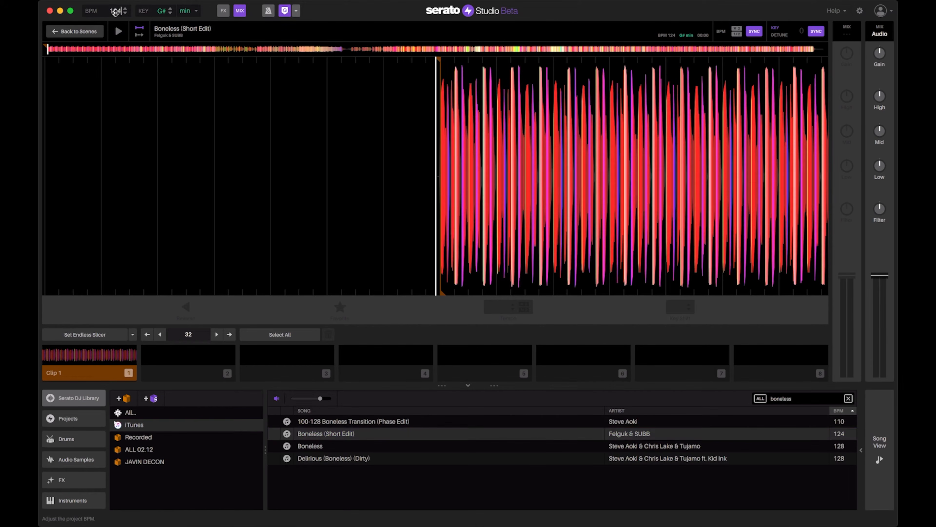
key(Return)
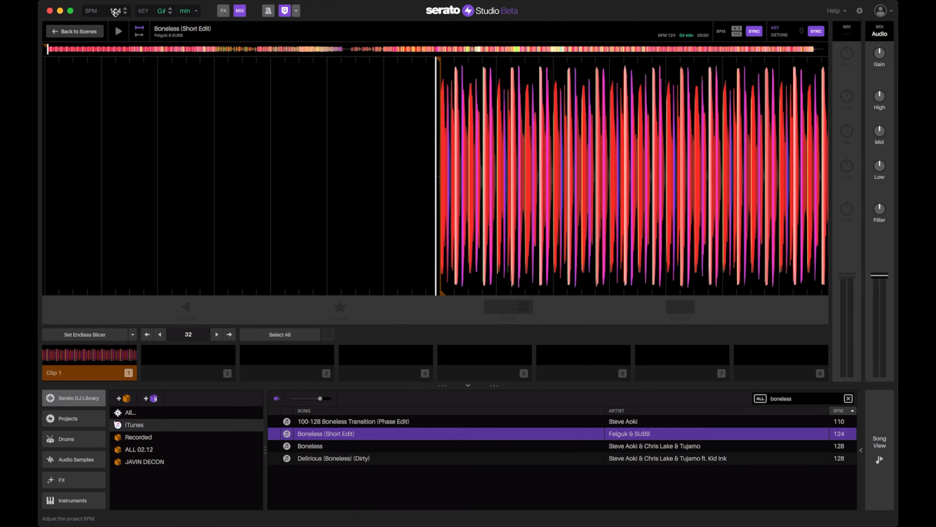
click(879, 449)
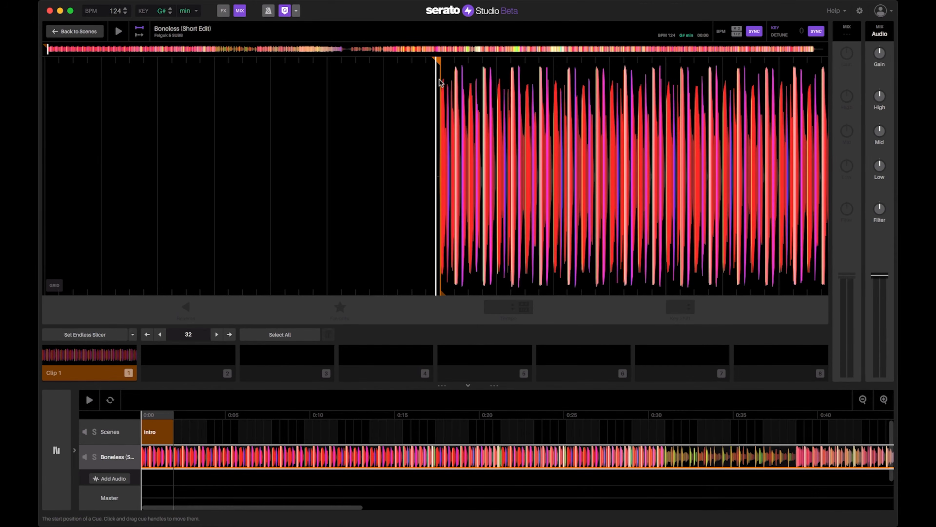
- Examine Clip 1's start cue against the song's first beat in the enlarged waveform
key(equal)
key(equal)
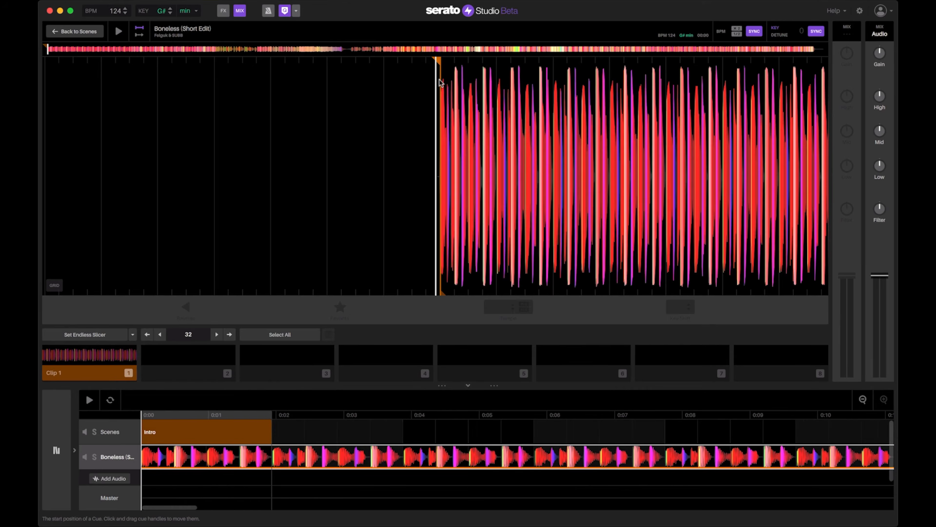
key(equal)
key(equal)
key(equal)
key(equal)
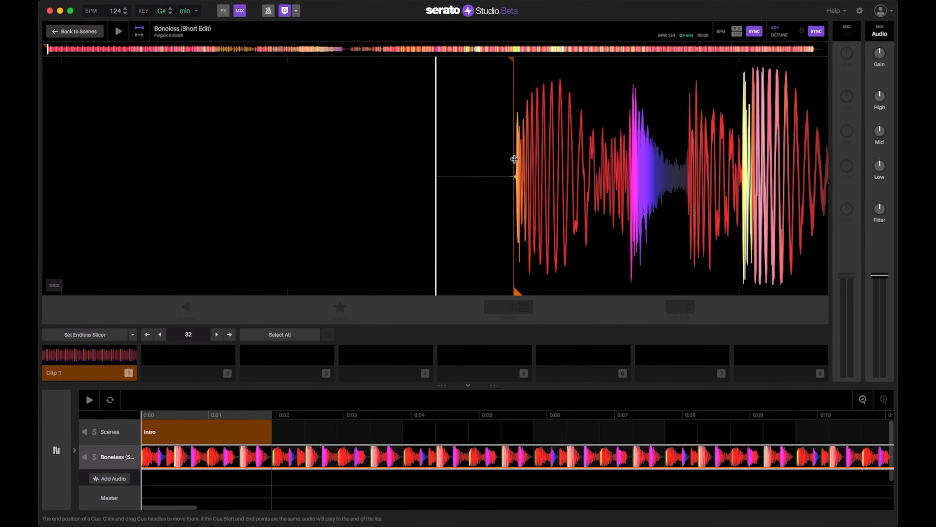
key(minus)
key(minus)
key(minus)
key(minus)
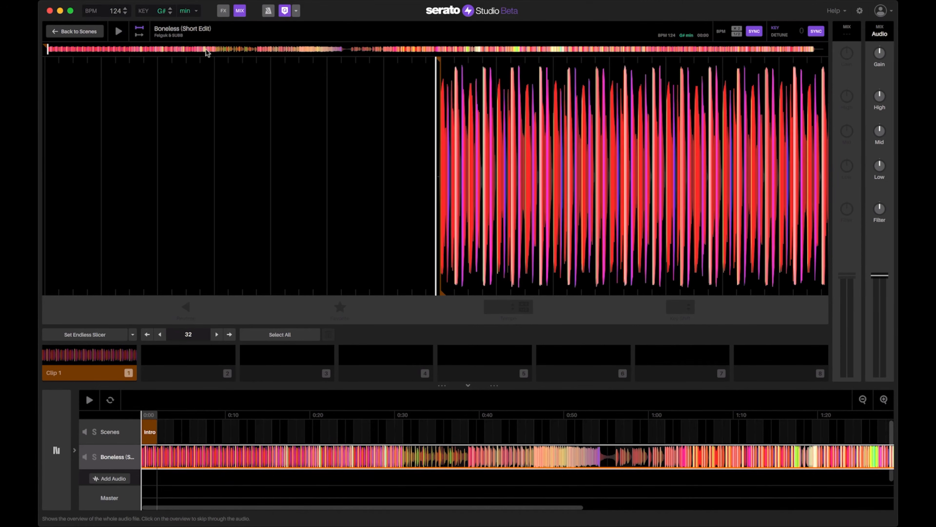
- Audition the loaded song at several points up to the breakdown, and play the timeline from its beginning
click(107, 49)
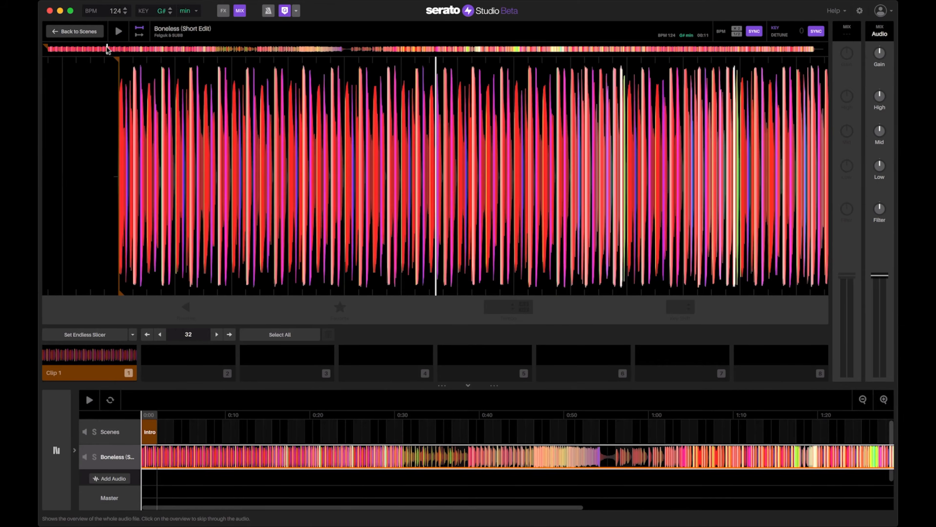
click(118, 32)
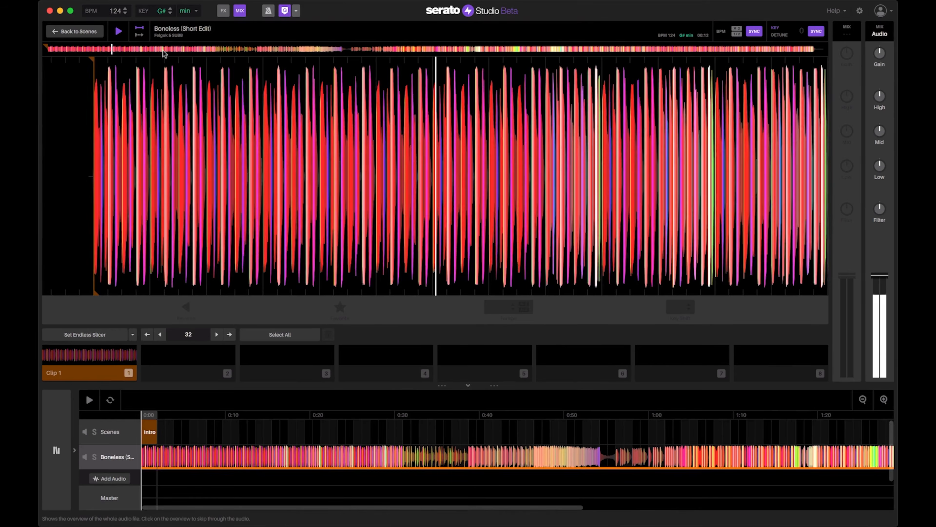
click(165, 50)
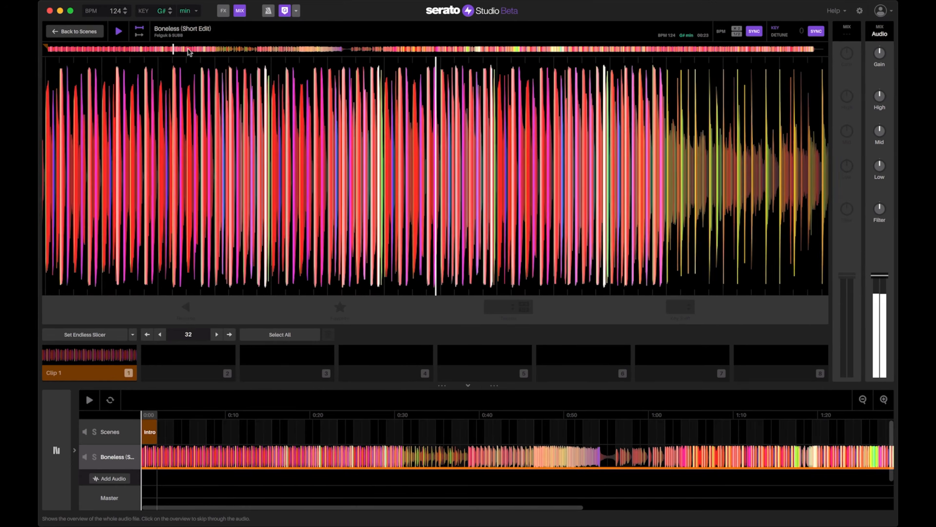
click(204, 51)
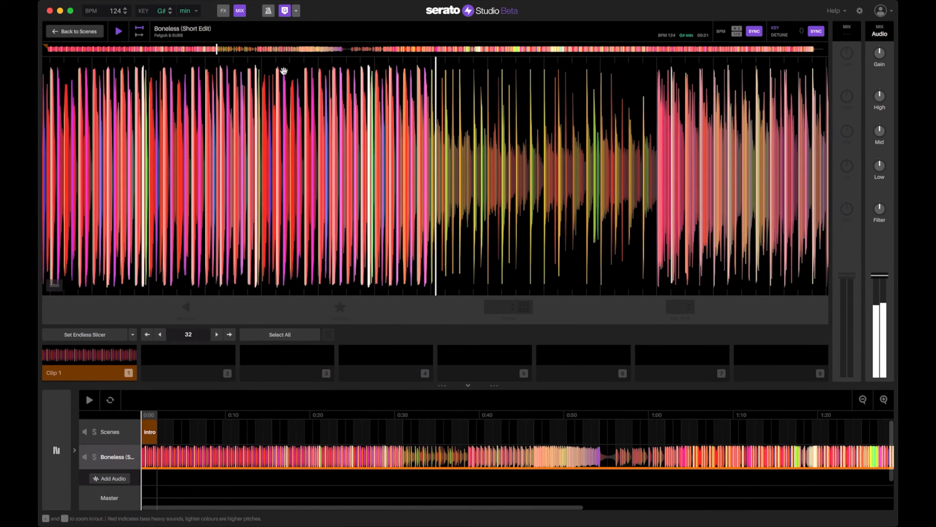
key(space)
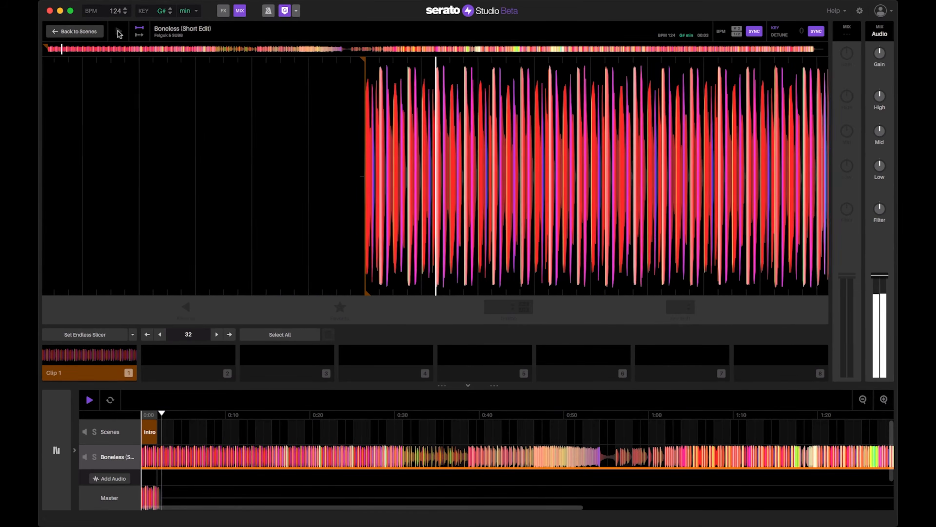
key(space)
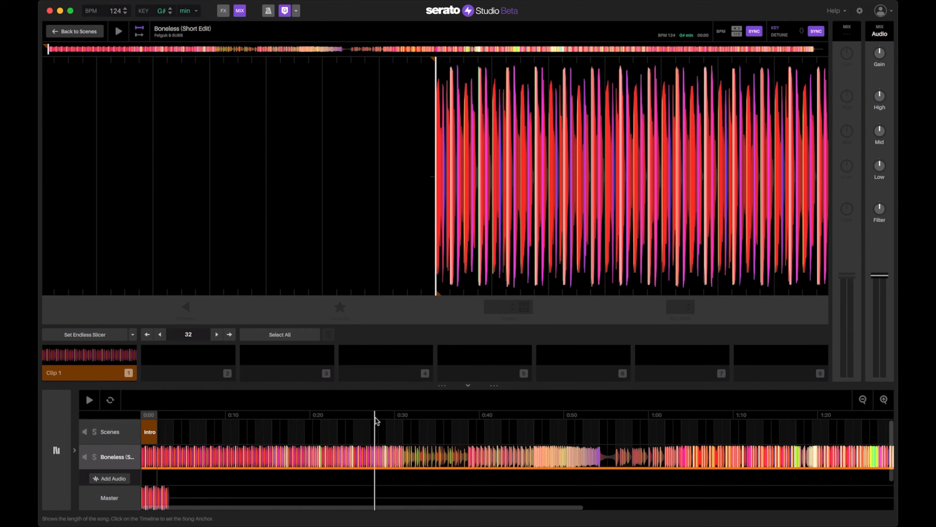
- Play the timeline around 0:30 to locate the breakdown, and split the Boneless audio there into a new clip
click(89, 400)
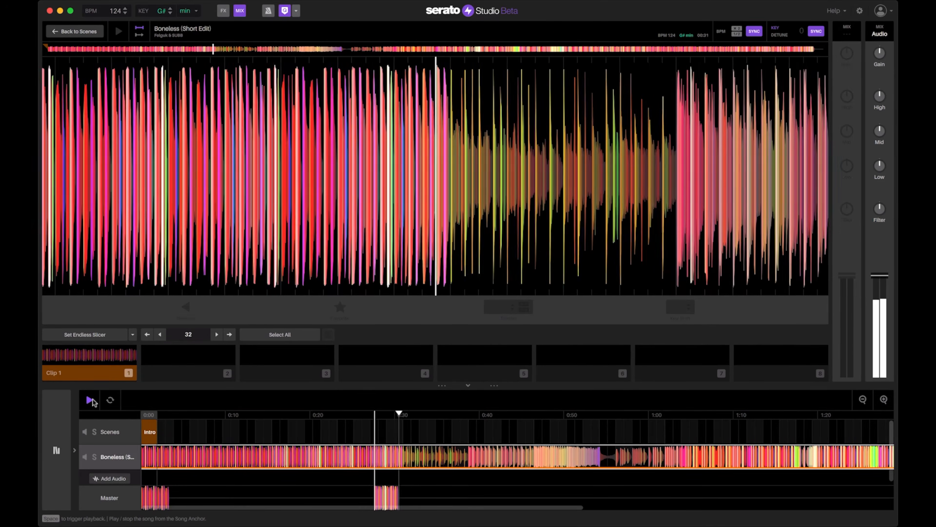
click(90, 400)
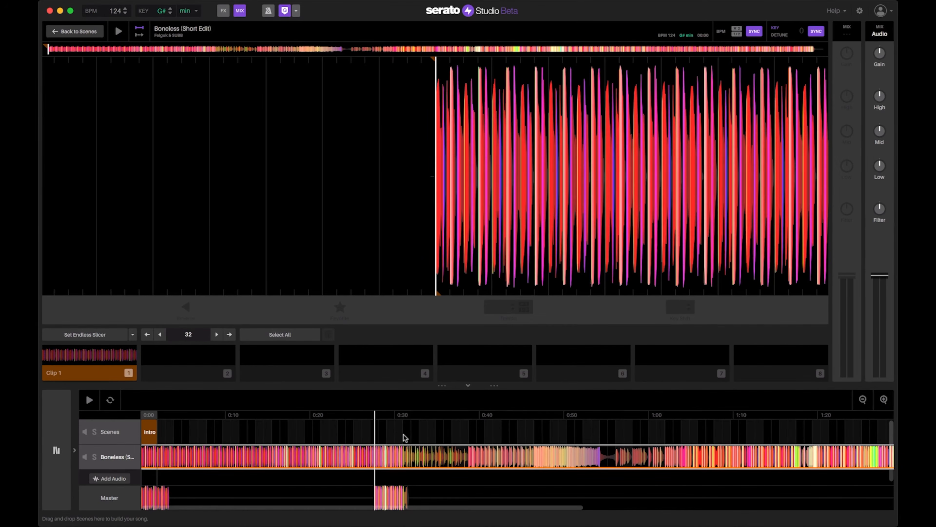
click(404, 457)
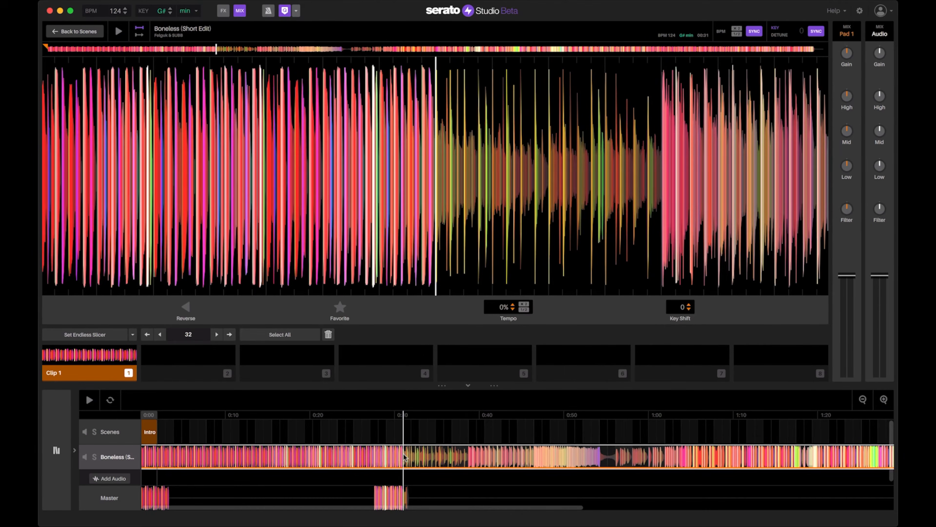
key(space)
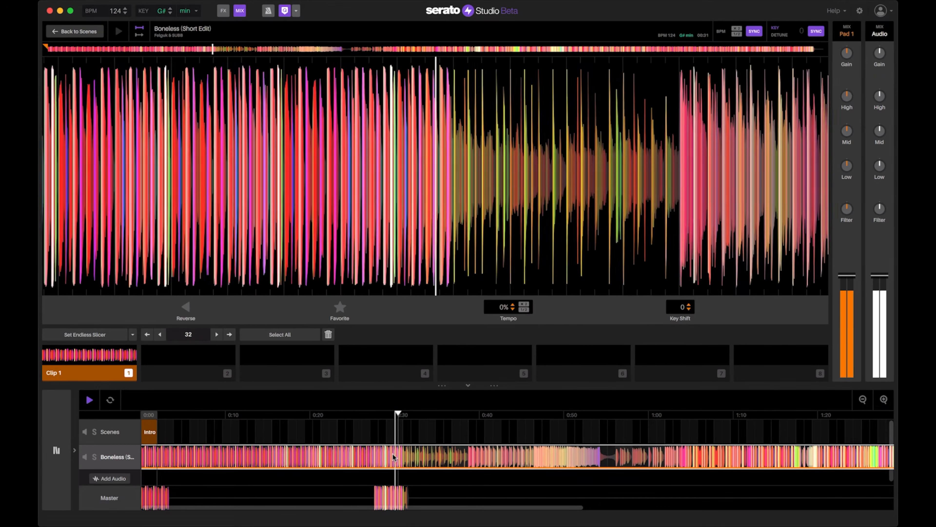
key(space)
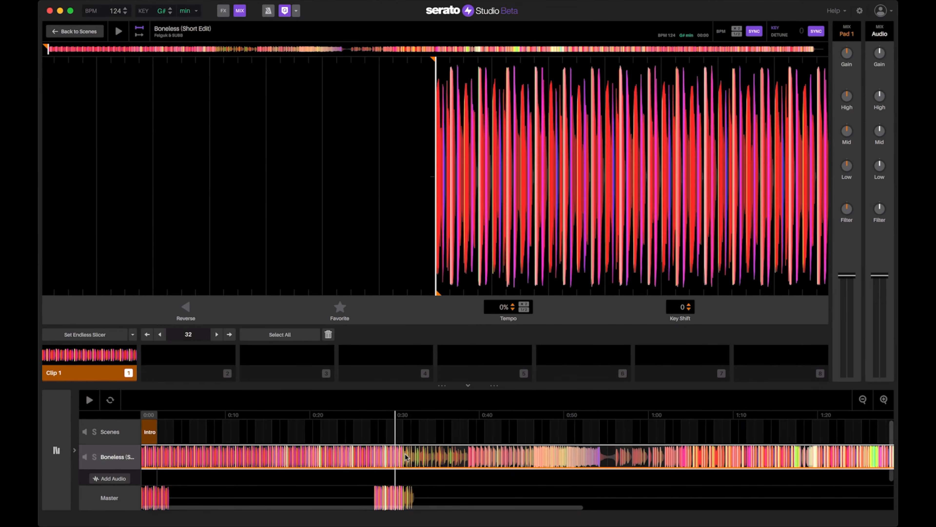
click(403, 457)
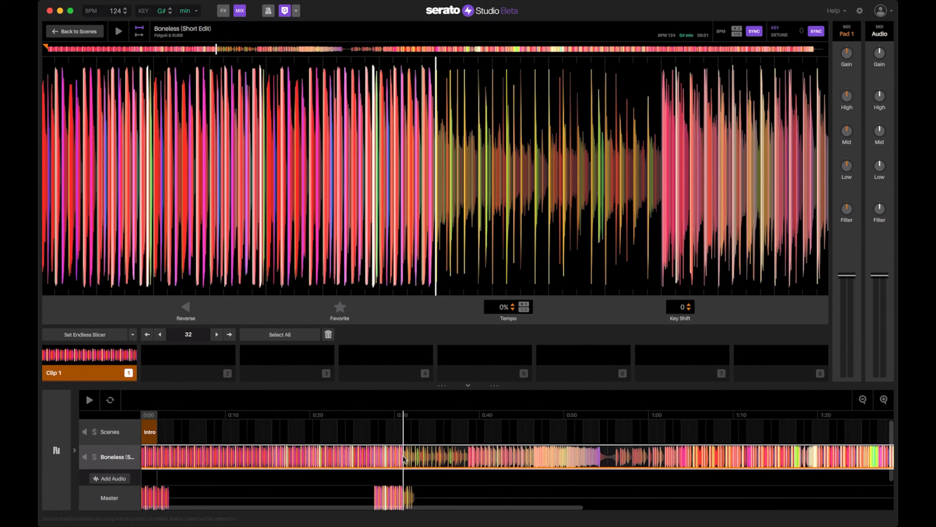
right_click(404, 458)
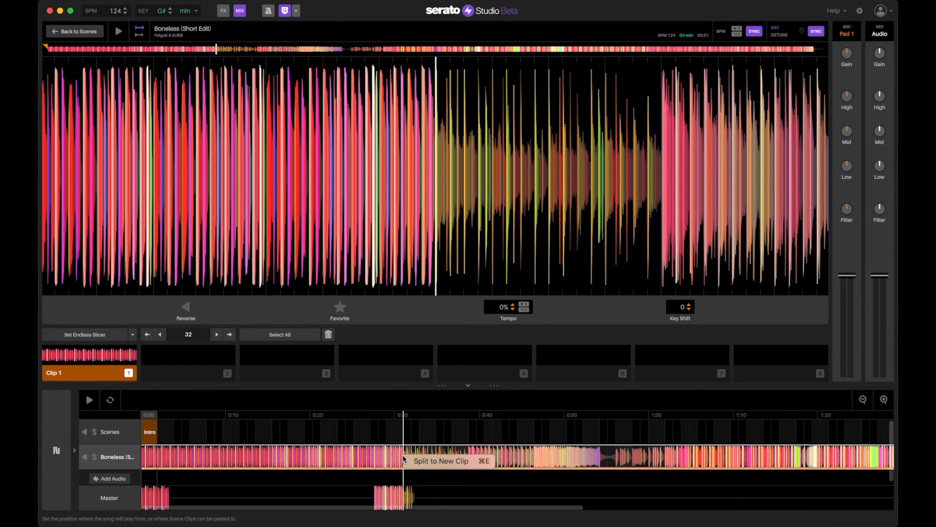
click(425, 464)
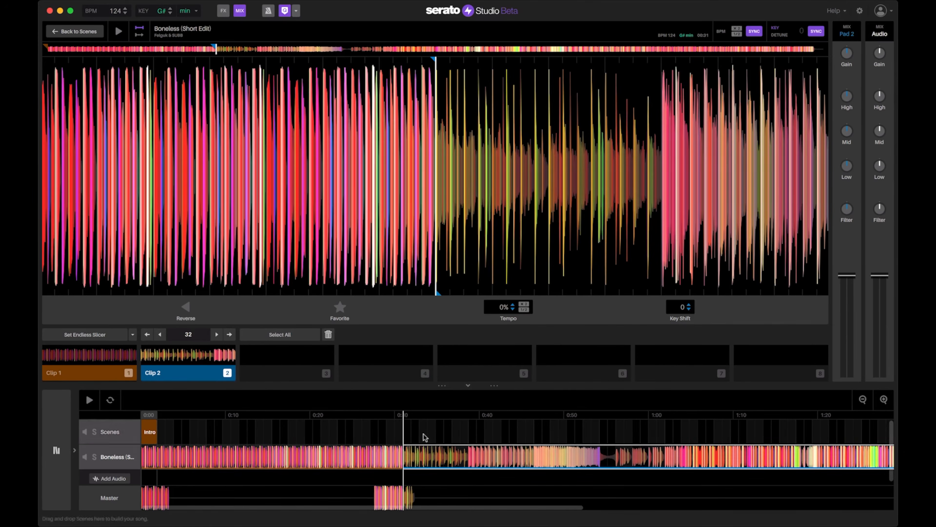
- Delete the audio after the split from the Boneless track and remove Clip 2 from its pad
click(432, 439)
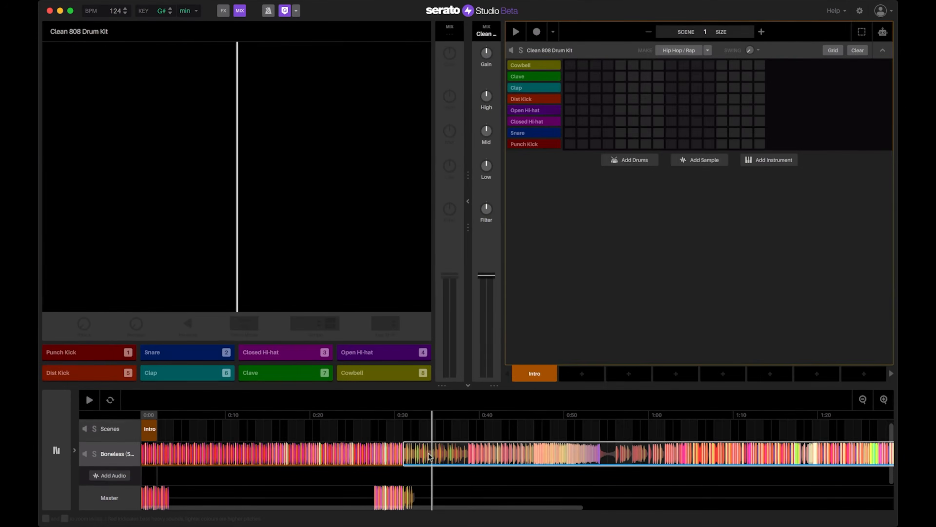
click(427, 456)
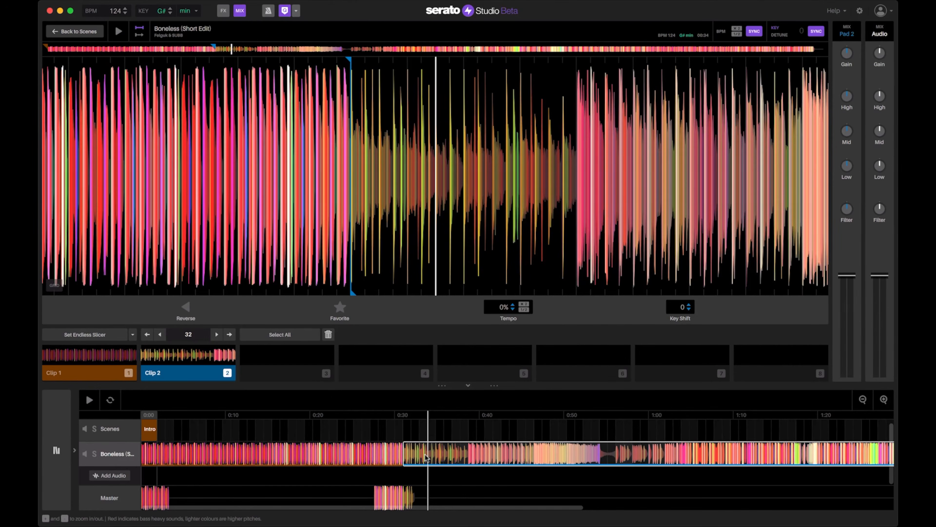
key(Delete)
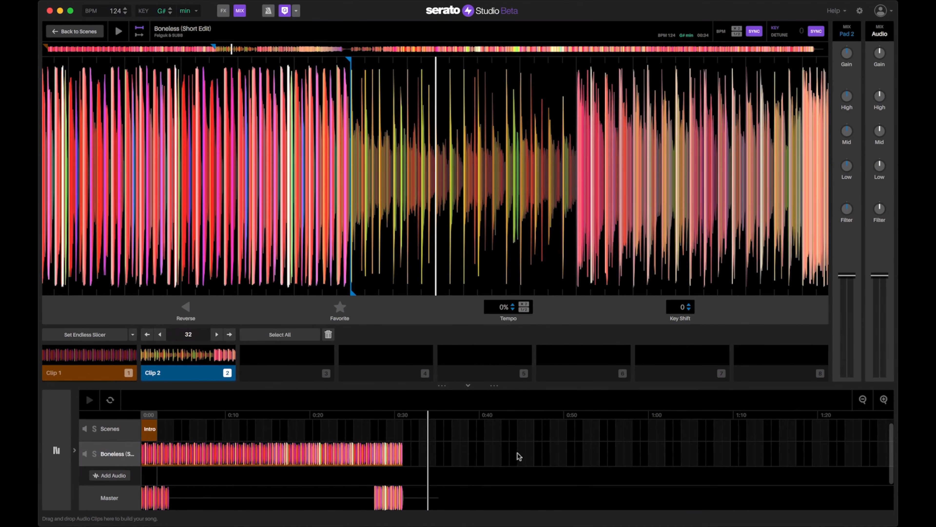
right_click(186, 356)
click(208, 369)
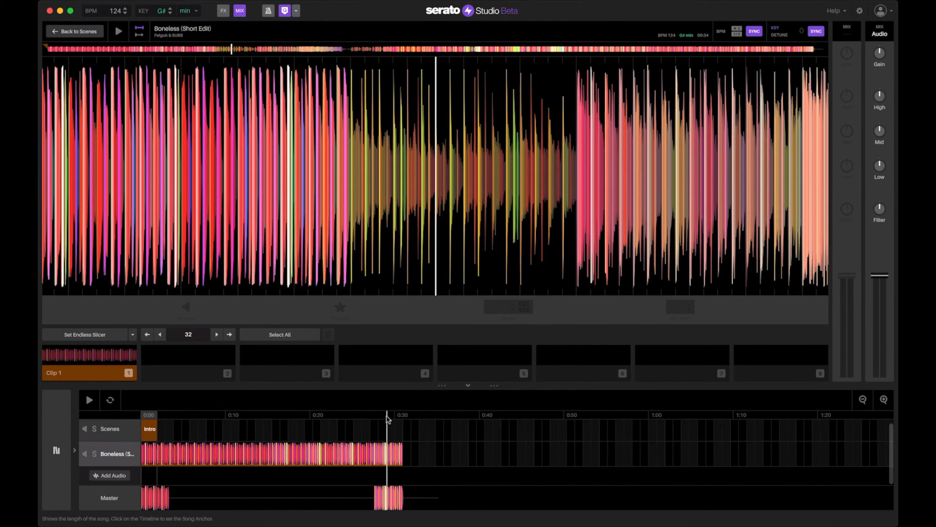
key(space)
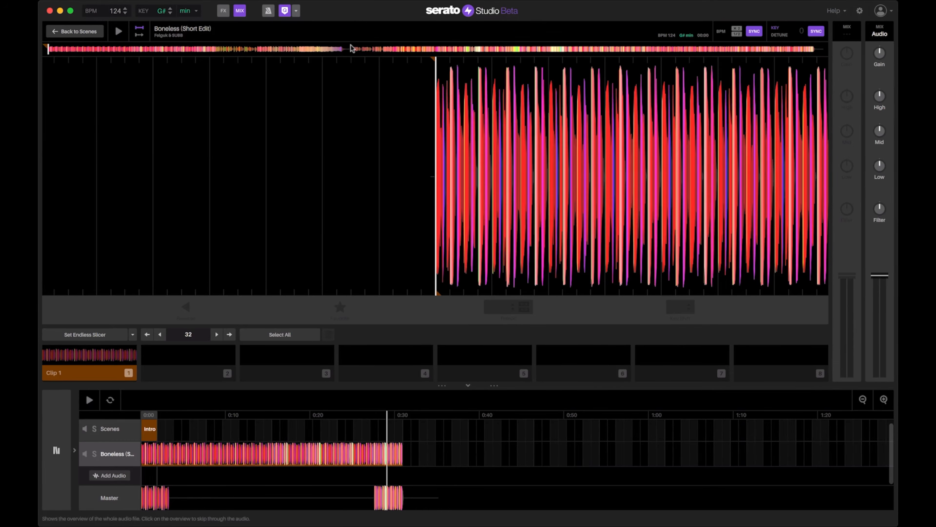
- Audition the loaded song twice from just before the breakdown to find where the breakdown begins
click(331, 49)
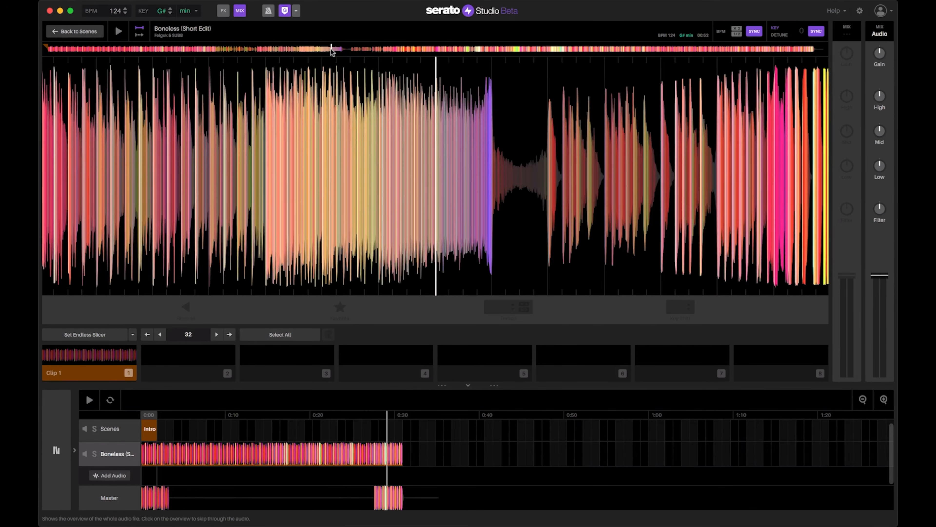
click(118, 31)
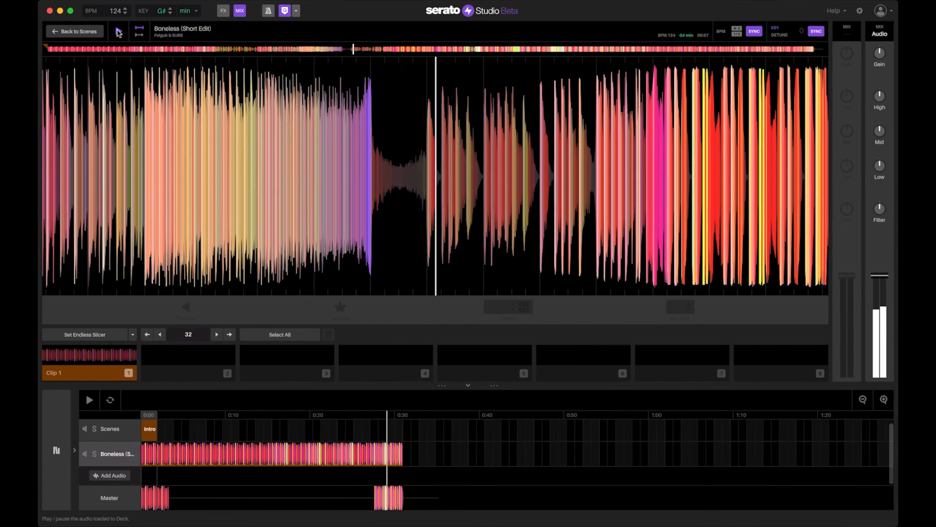
click(118, 32)
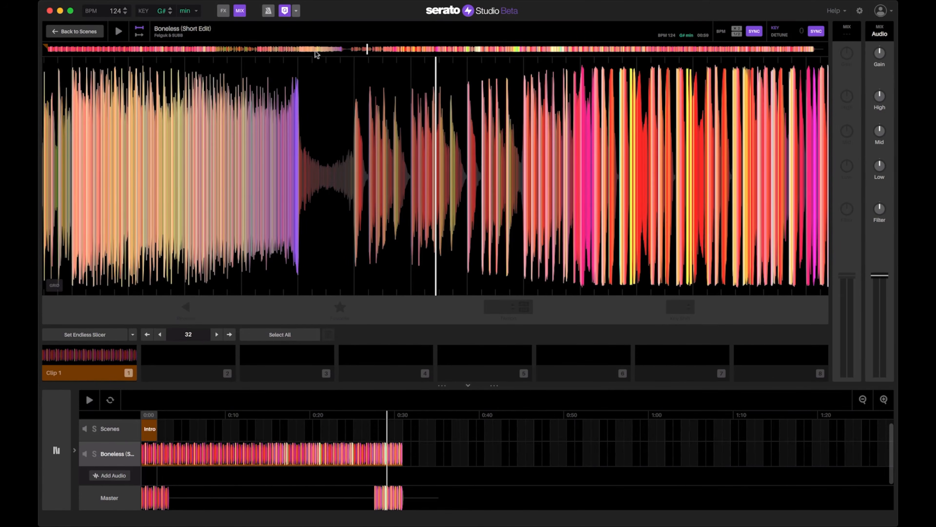
click(329, 49)
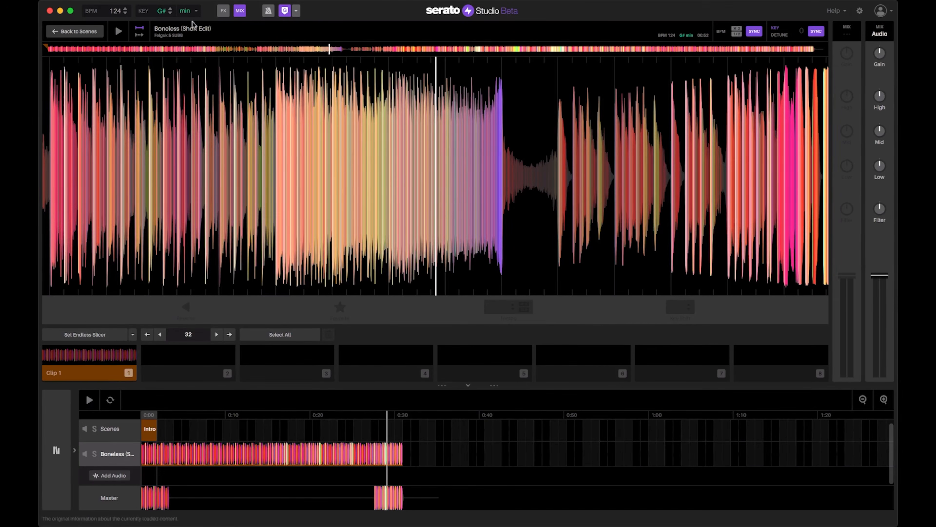
click(121, 33)
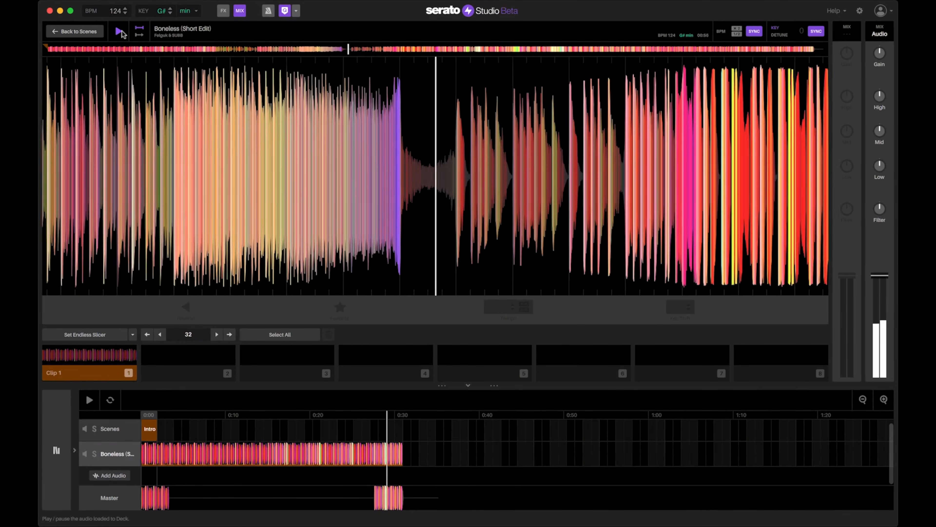
click(121, 33)
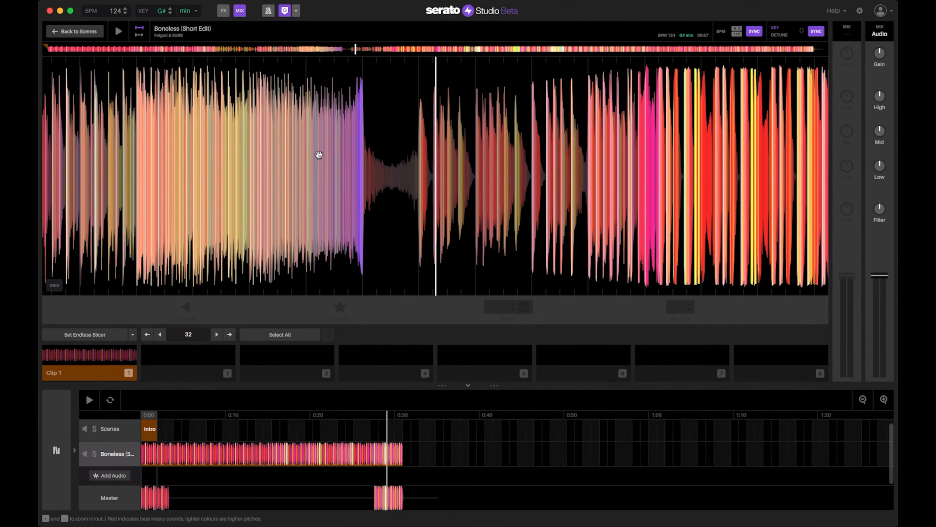
- Position the song exactly at the end of the purple build-up, where the breakdown starts, and set Clip 2 there on pad 2
drag(347, 150, 435, 161)
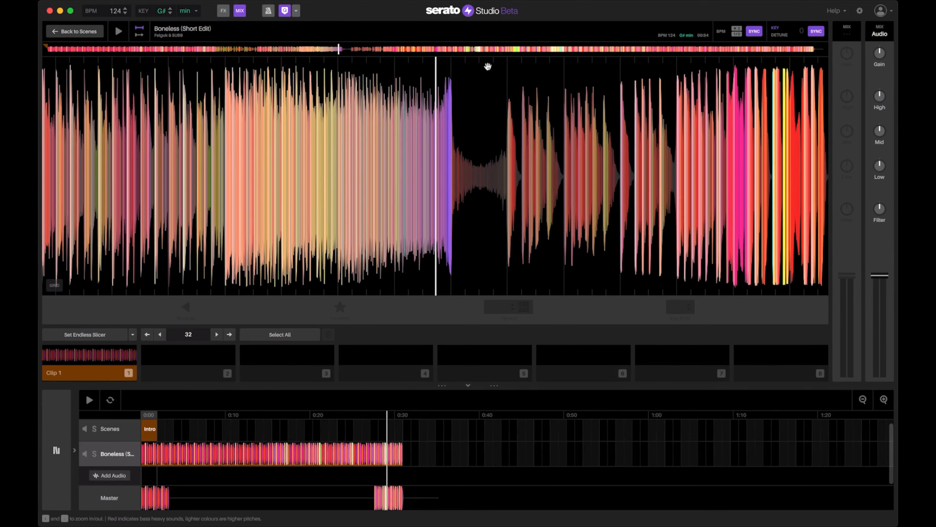
drag(488, 100, 475, 100)
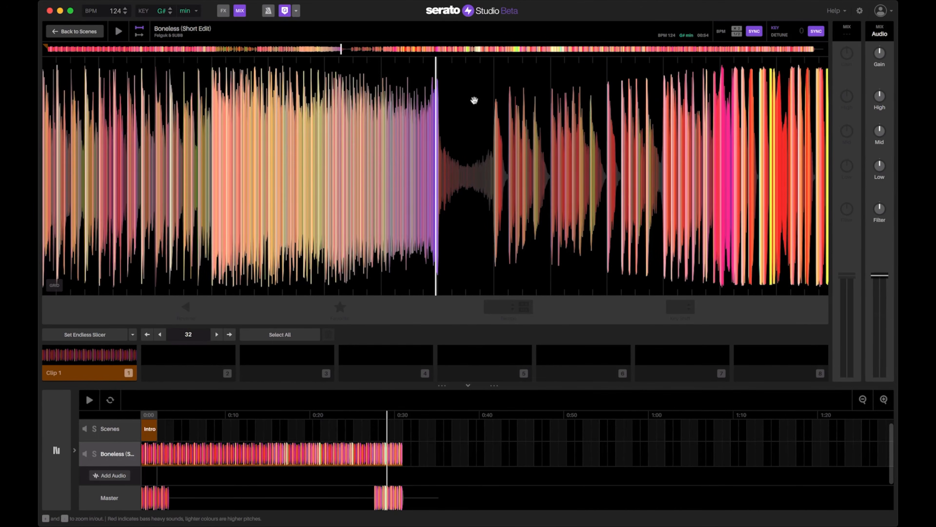
key(plus)
key(plus)
key(plus)
drag(535, 124, 521, 124)
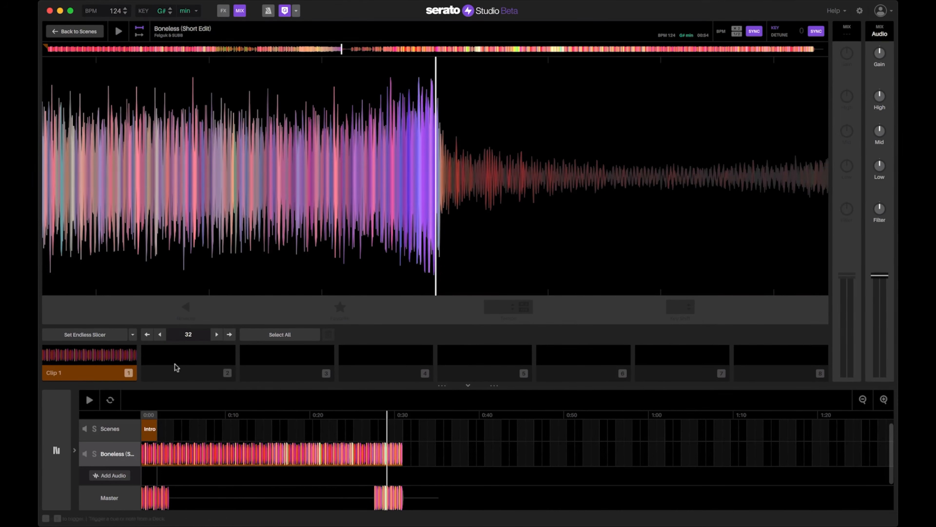
click(200, 374)
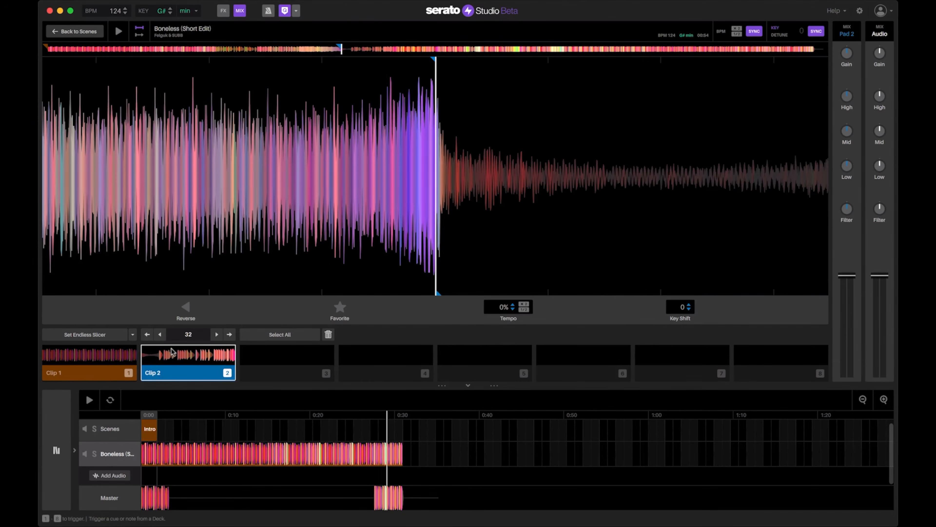
- Play the song from shortly before Clip 2's start cue into the breakdown to check the cue position
scroll(441, 240, down, 3)
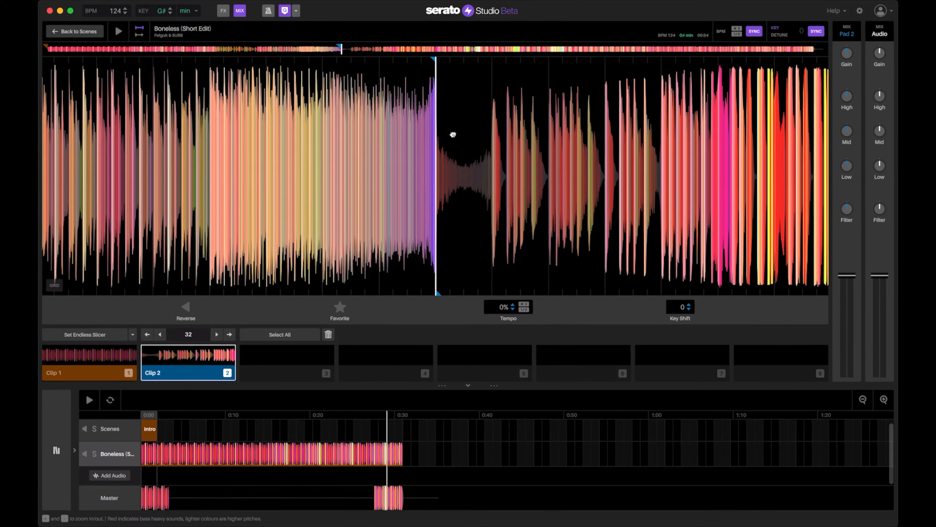
drag(471, 134, 546, 138)
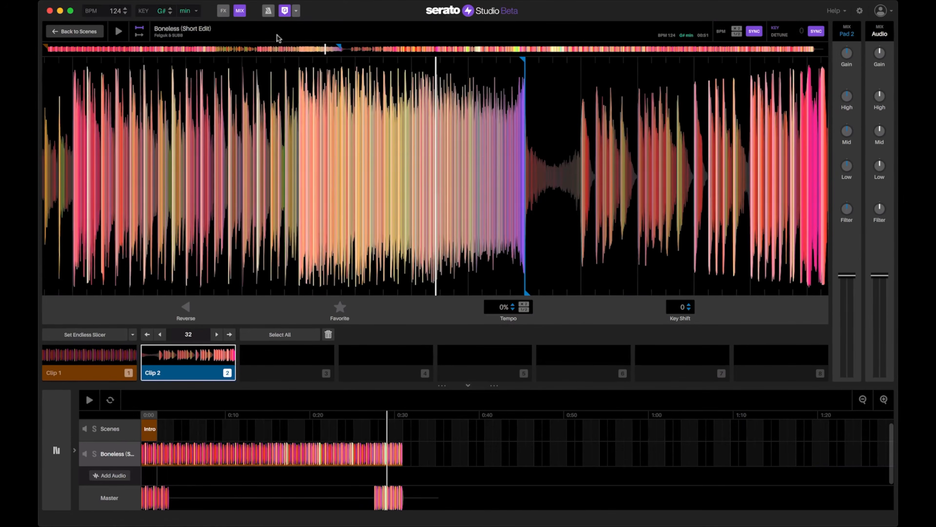
click(125, 36)
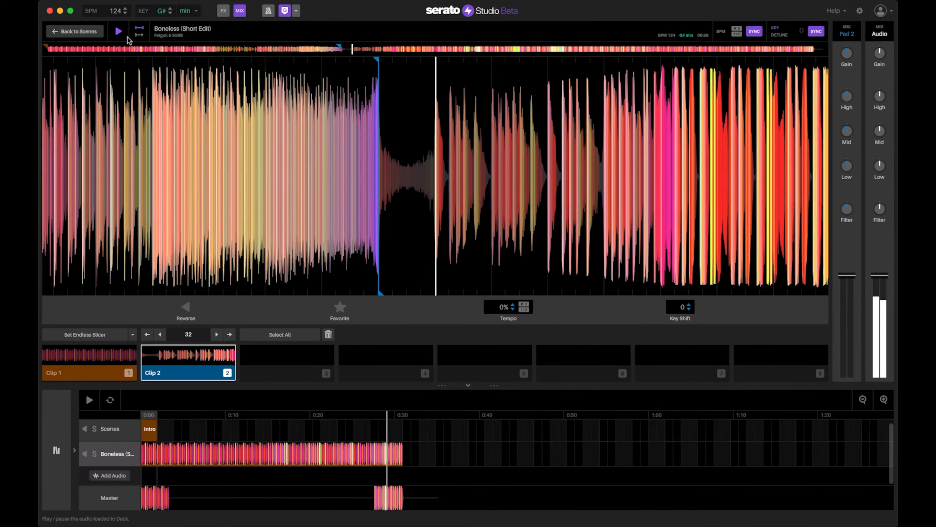
click(126, 36)
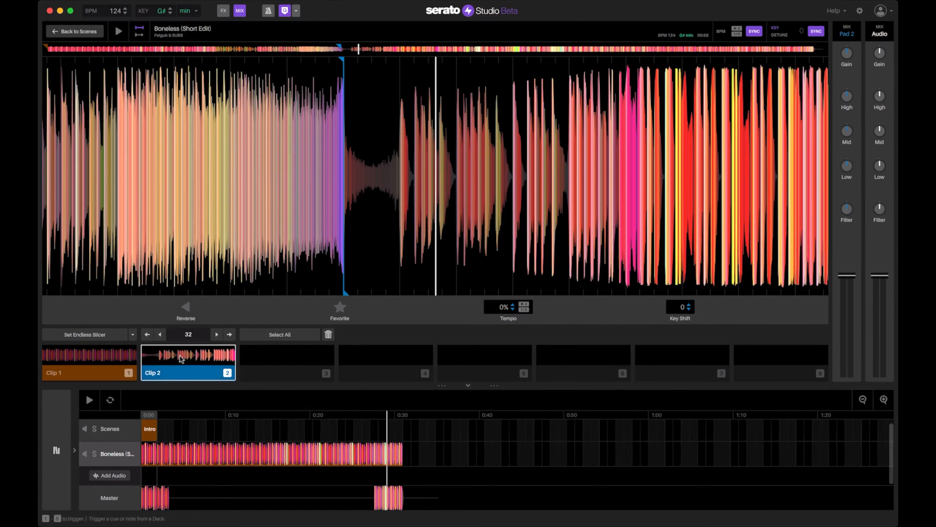
- Place Clip 2 on the Boneless track starting at about 0:29, and play the timeline from about 0:16 across the join
drag(180, 359, 441, 453)
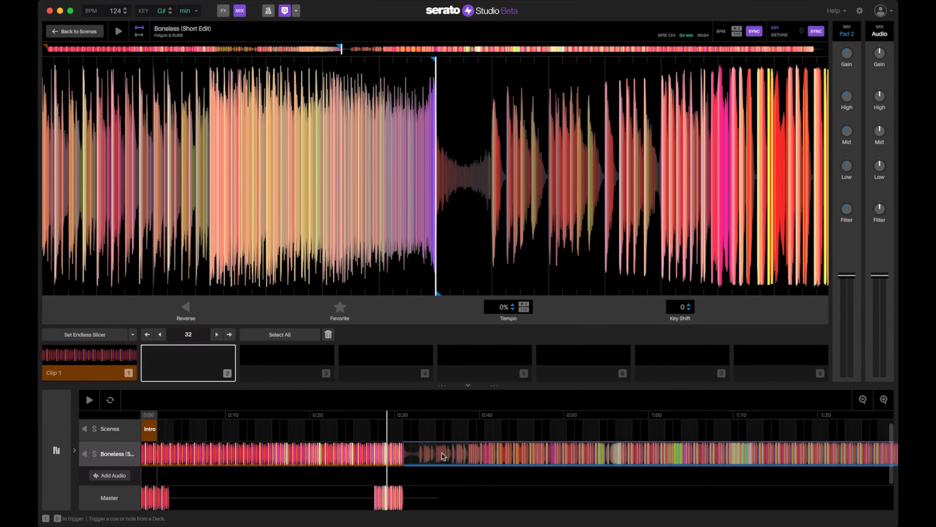
drag(442, 452, 426, 453)
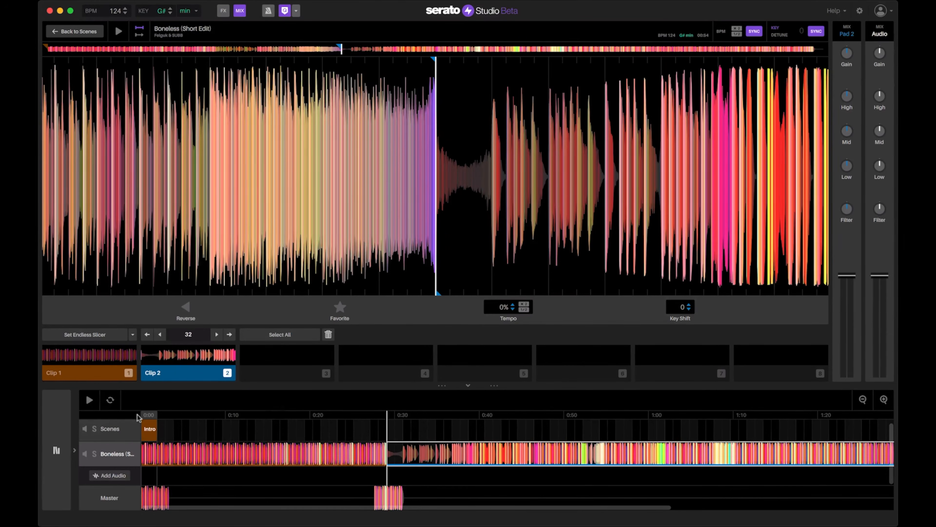
click(276, 416)
click(89, 400)
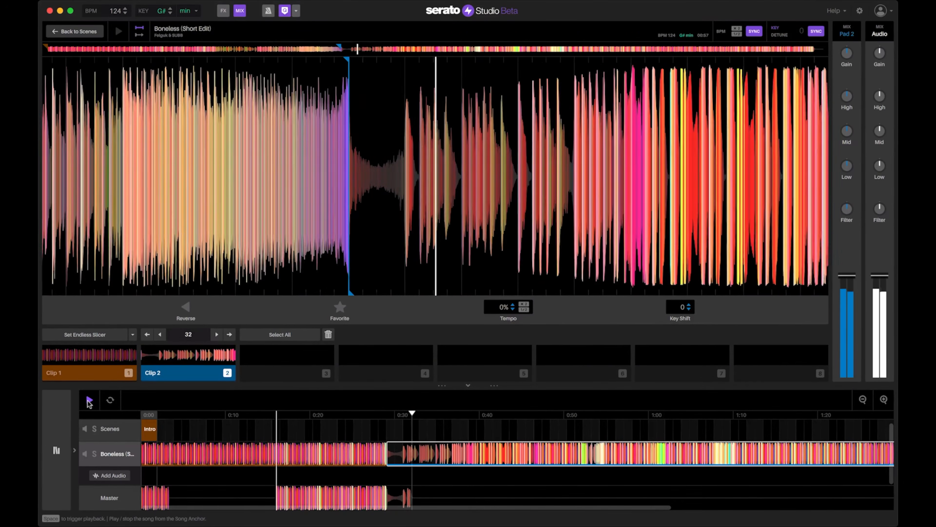
click(89, 401)
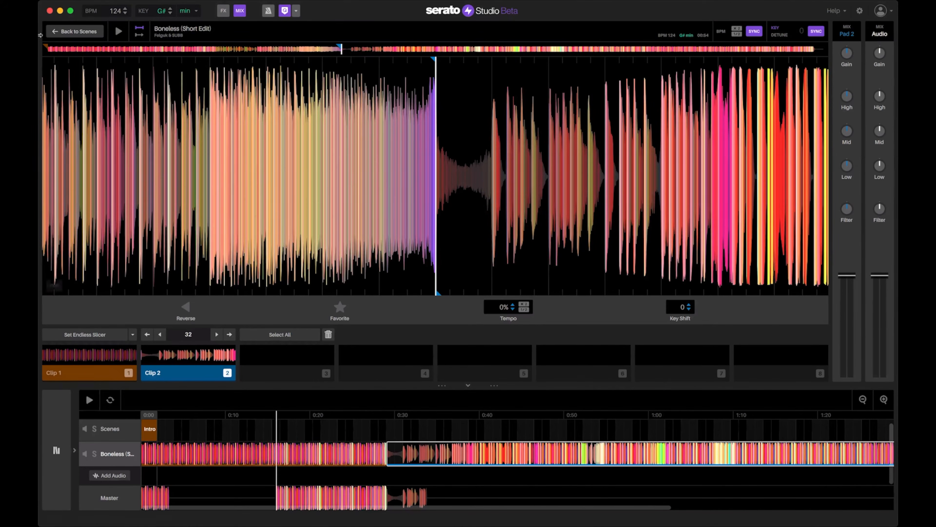
- Export the song's master as an MP3 file named "Boneless Short Edit" to the Desktop
click(128, 0)
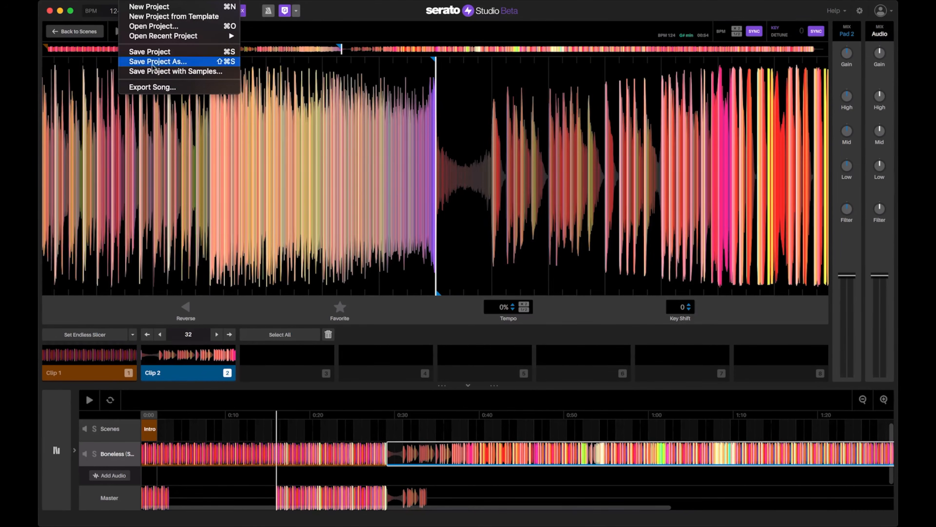
click(154, 88)
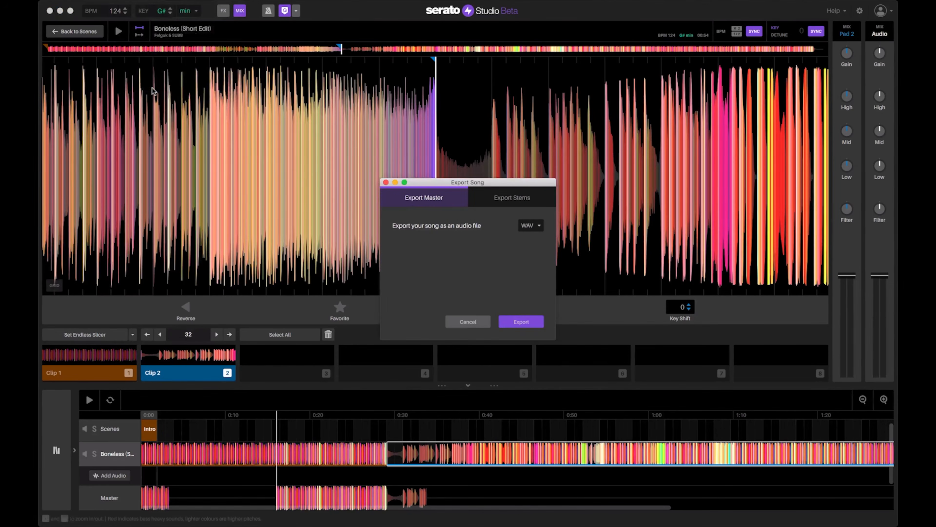
click(530, 226)
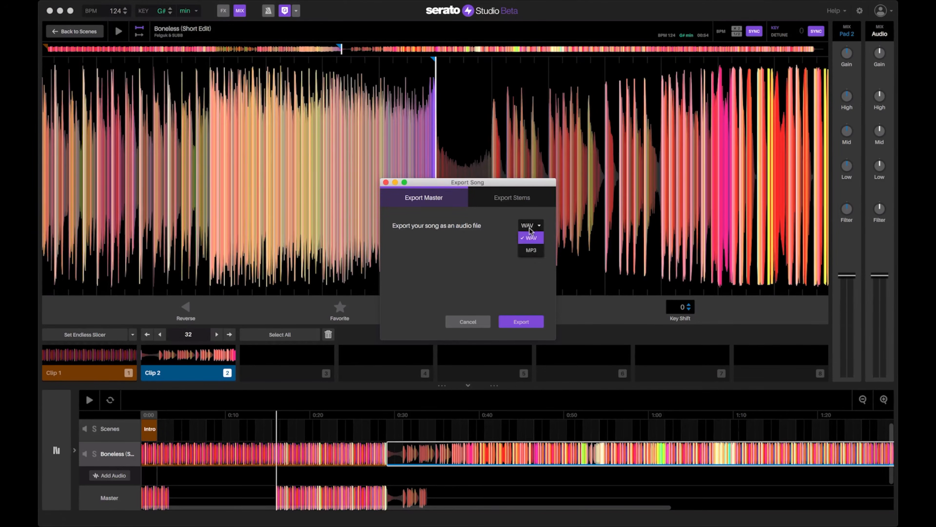
click(531, 251)
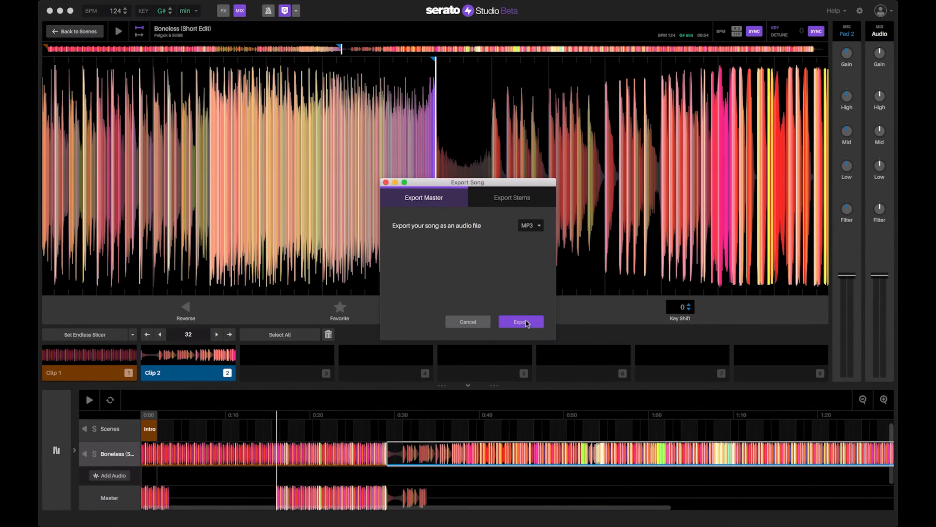
click(523, 322)
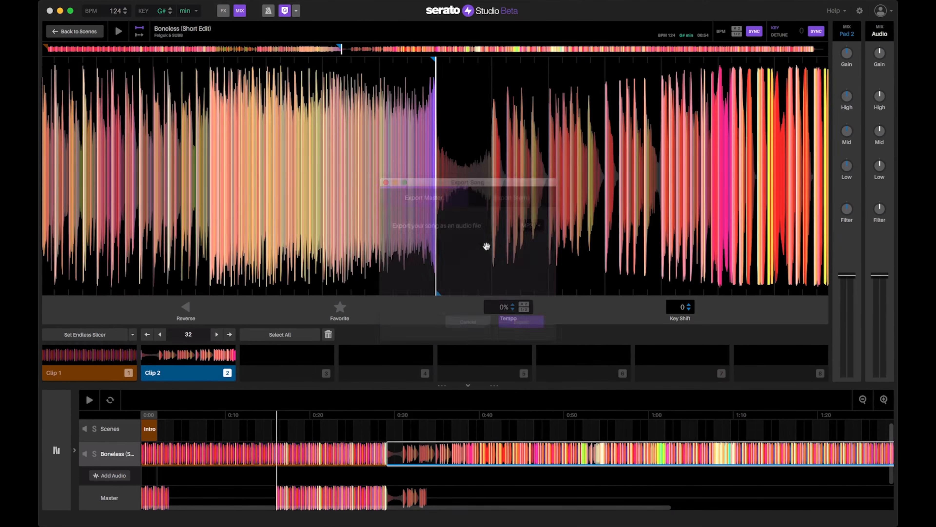
text(Boneless Short Edit)
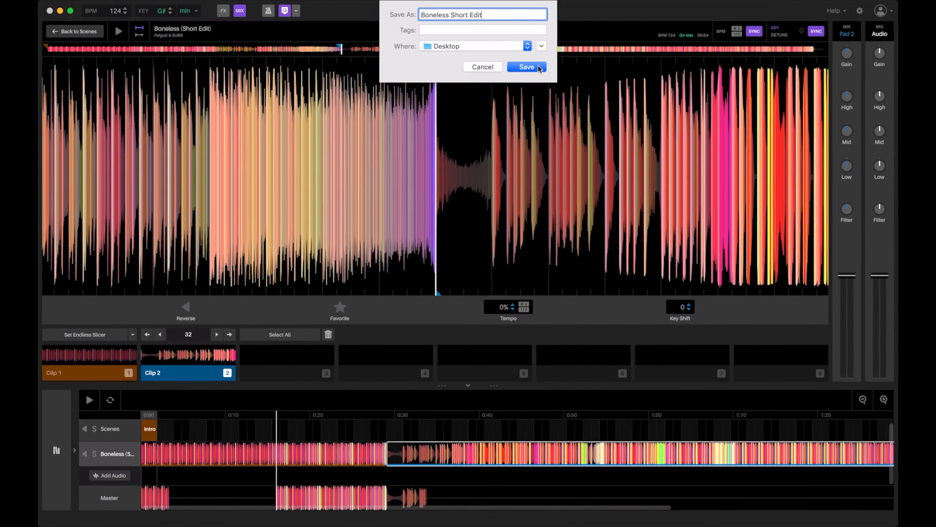
click(539, 68)
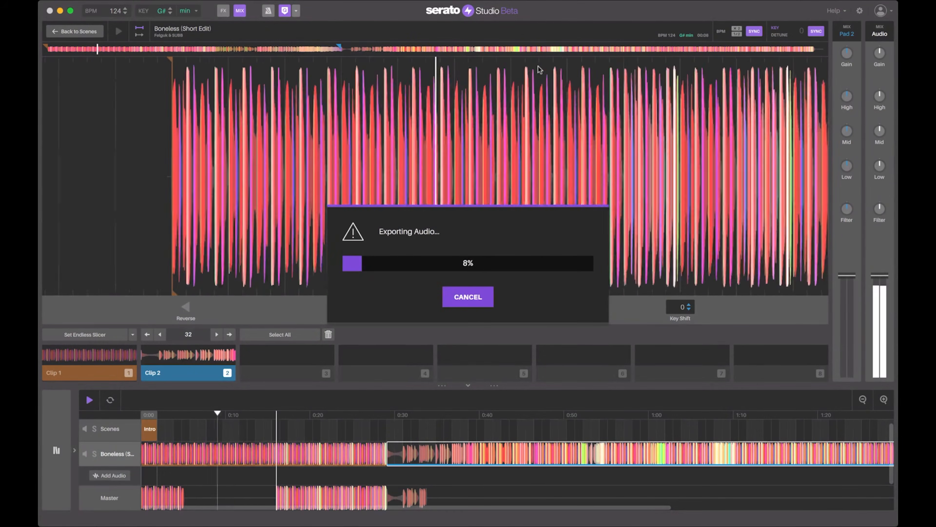